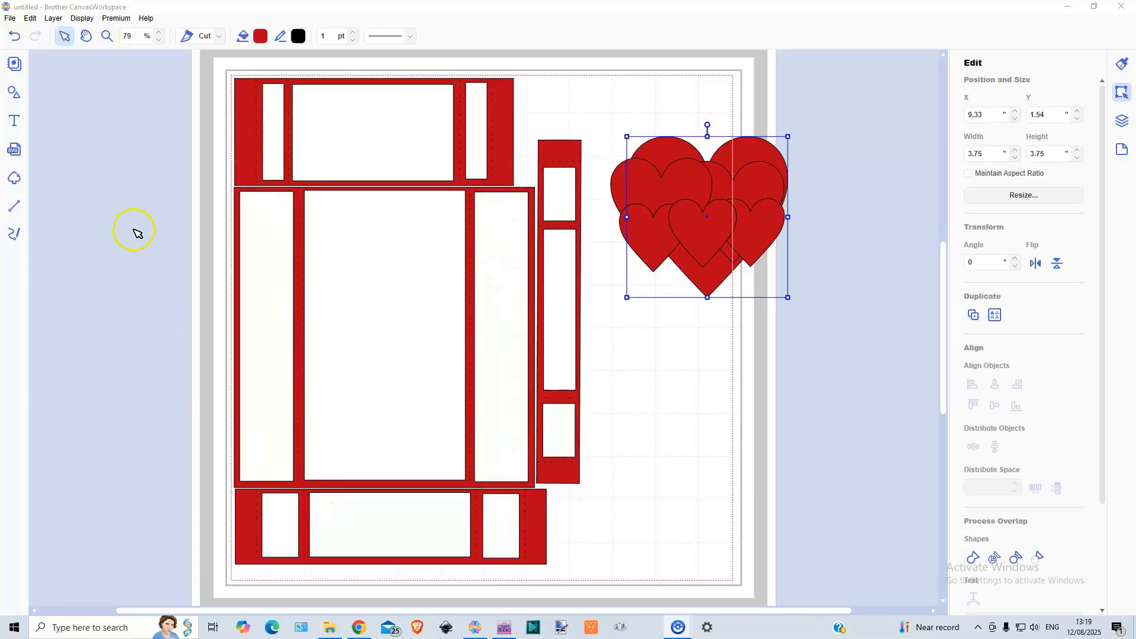
Step: Move the upper panel off the page's right side and align the large square card base with the page's top-left corner
{"action": "left_click_drag", "start_coordinate": [214, 99], "coordinate": [527, 110]}
{"action": "left_click_drag", "start_coordinate": [385, 126], "coordinate": [764, 406]}
{"action": "left_click_drag", "start_coordinate": [216, 236], "coordinate": [508, 296]}
{"action": "left_click_drag", "start_coordinate": [372, 287], "coordinate": [364, 169]}
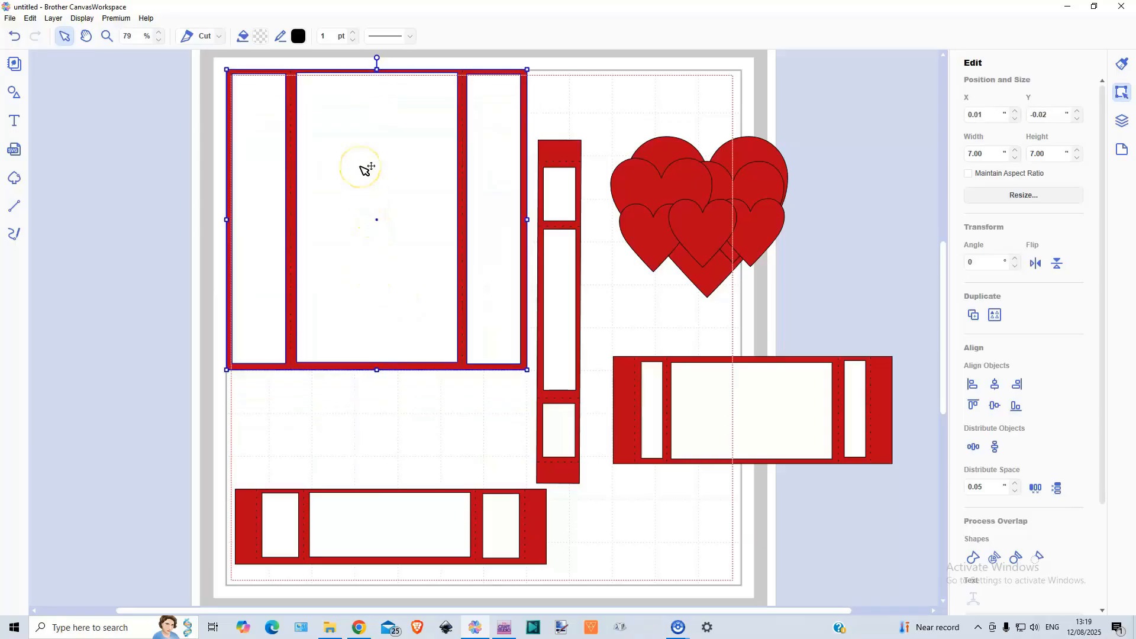
{"action": "left_click", "coordinate": [264, 277]}
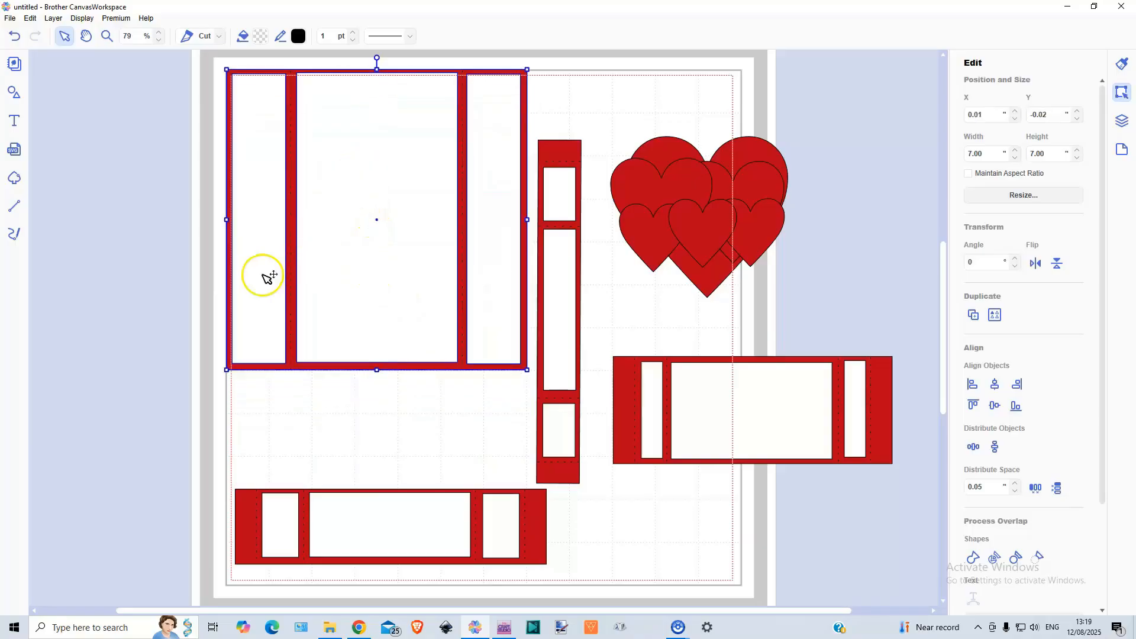
{"action": "left_click", "coordinate": [132, 294]}
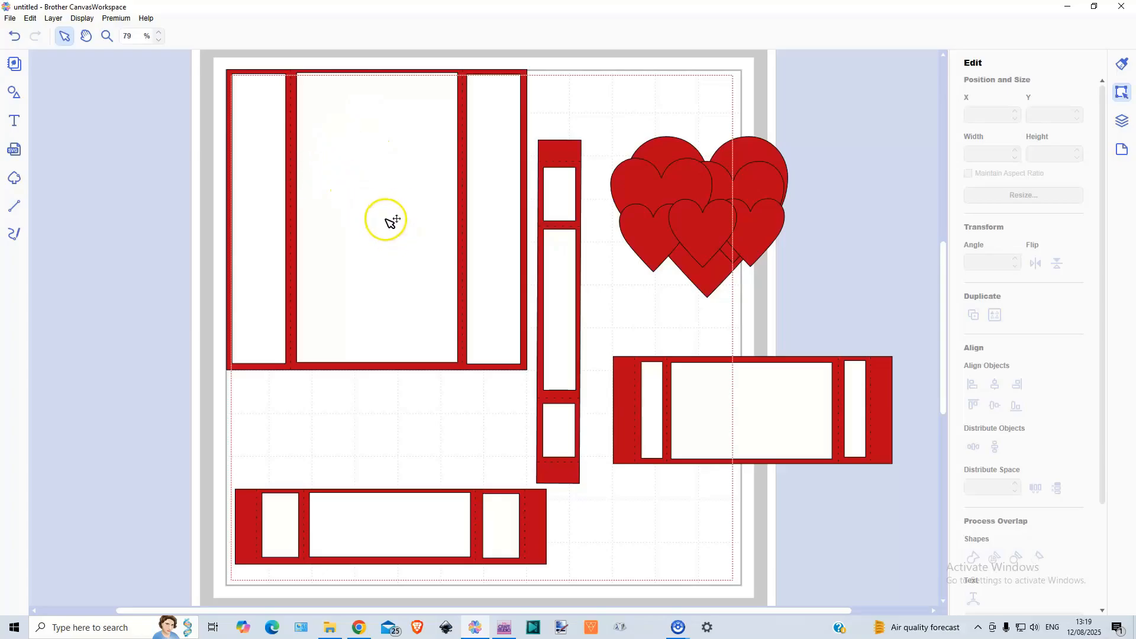
Step: Draw a straight vertical path about 6.97 inches long on the card base's left fold, about 1.50 inches from the page edge
{"action": "left_click", "coordinate": [299, 77]}
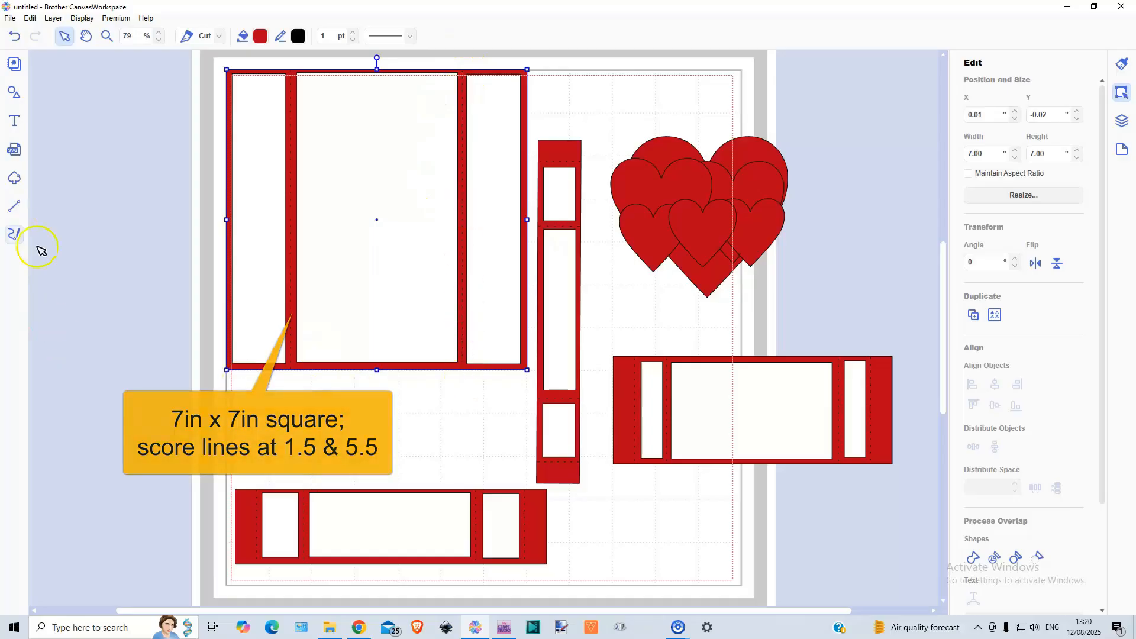
{"action": "left_click", "coordinate": [15, 207]}
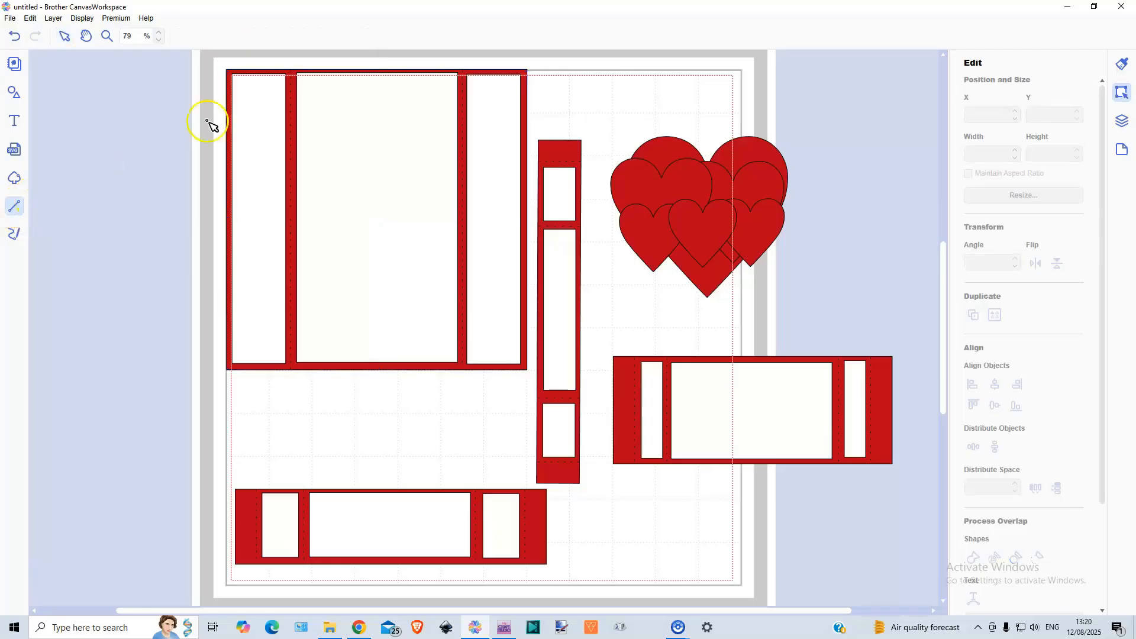
{"action": "left_click", "coordinate": [290, 70]}
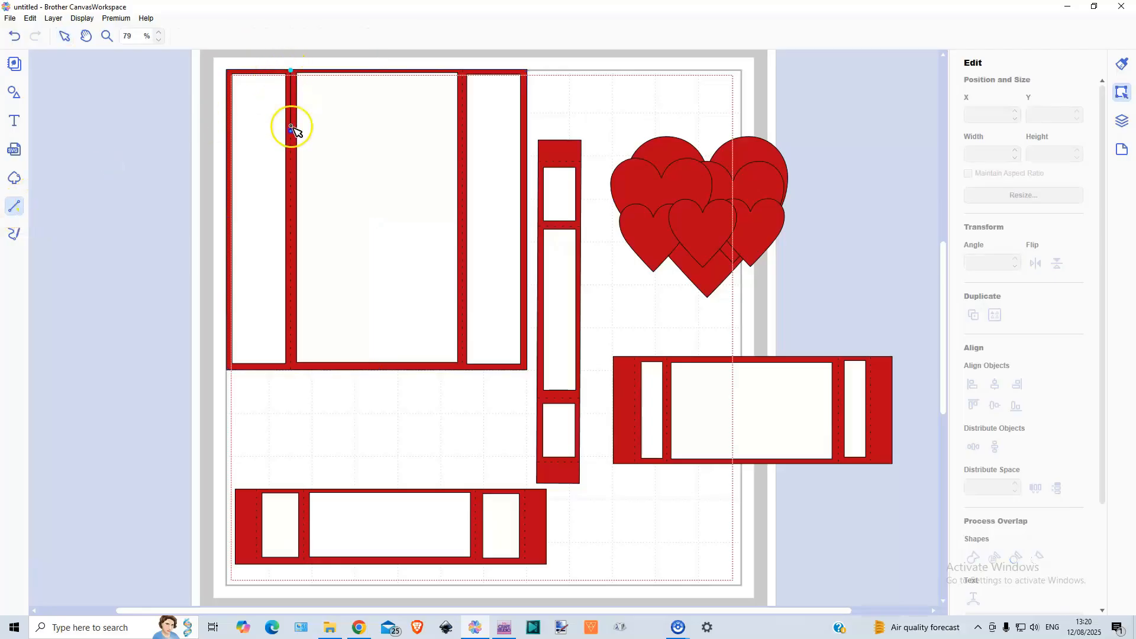
{"action": "left_click", "coordinate": [292, 370]}
{"action": "double_click", "coordinate": [292, 370]}
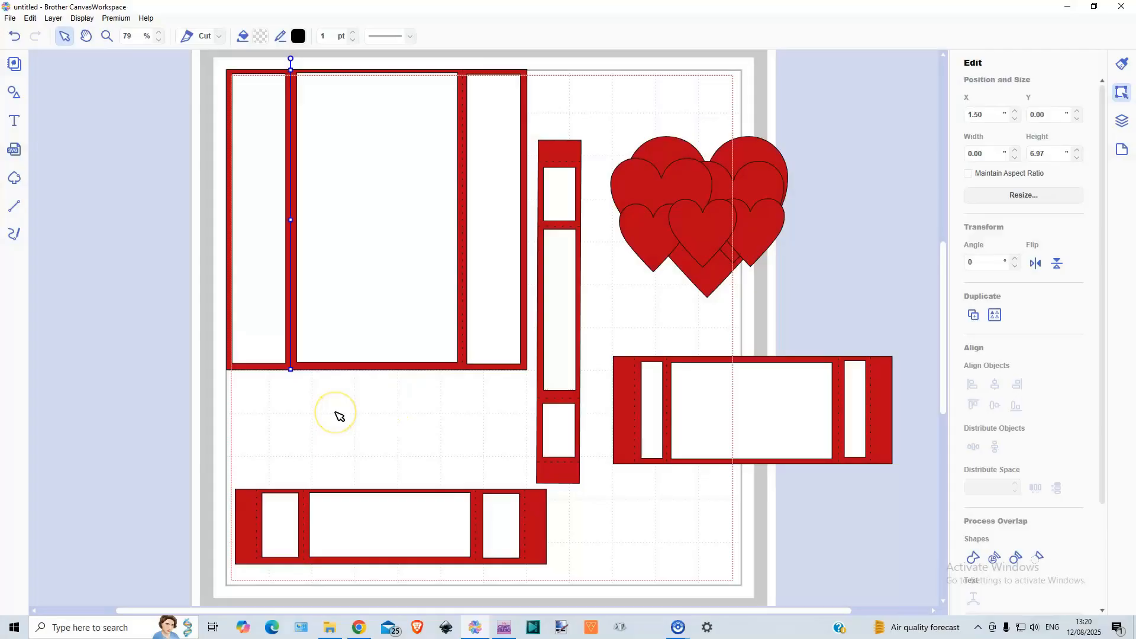
{"action": "left_click", "coordinate": [340, 416]}
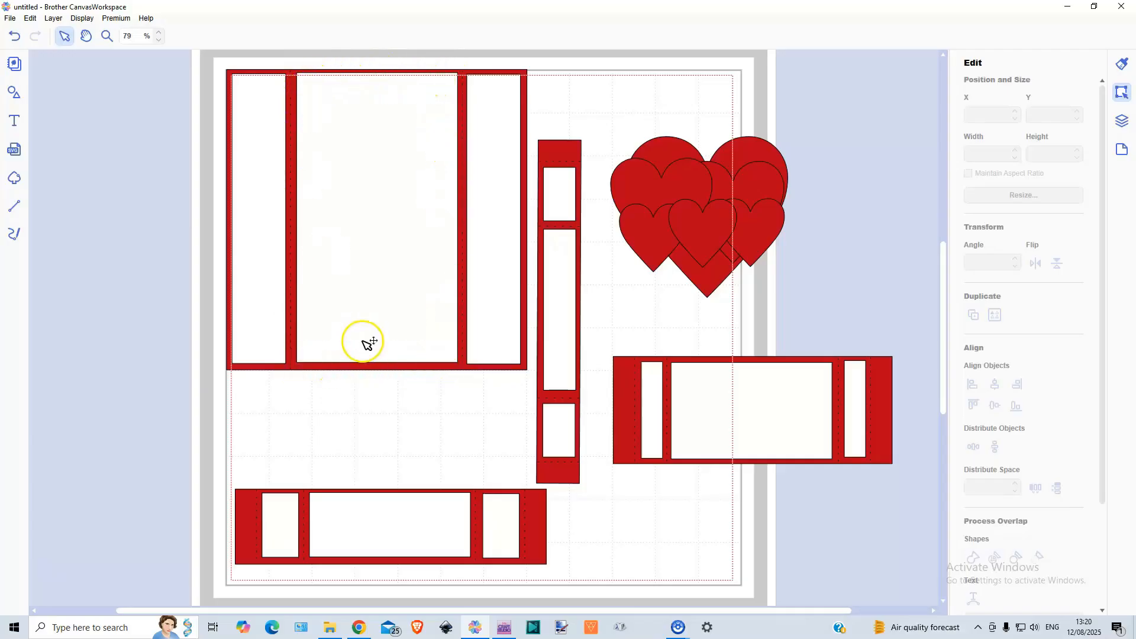
Step: Check the sizes of the card base's side and centre mats and move the whole base past the page's left edge
{"action": "left_click", "coordinate": [253, 239]}
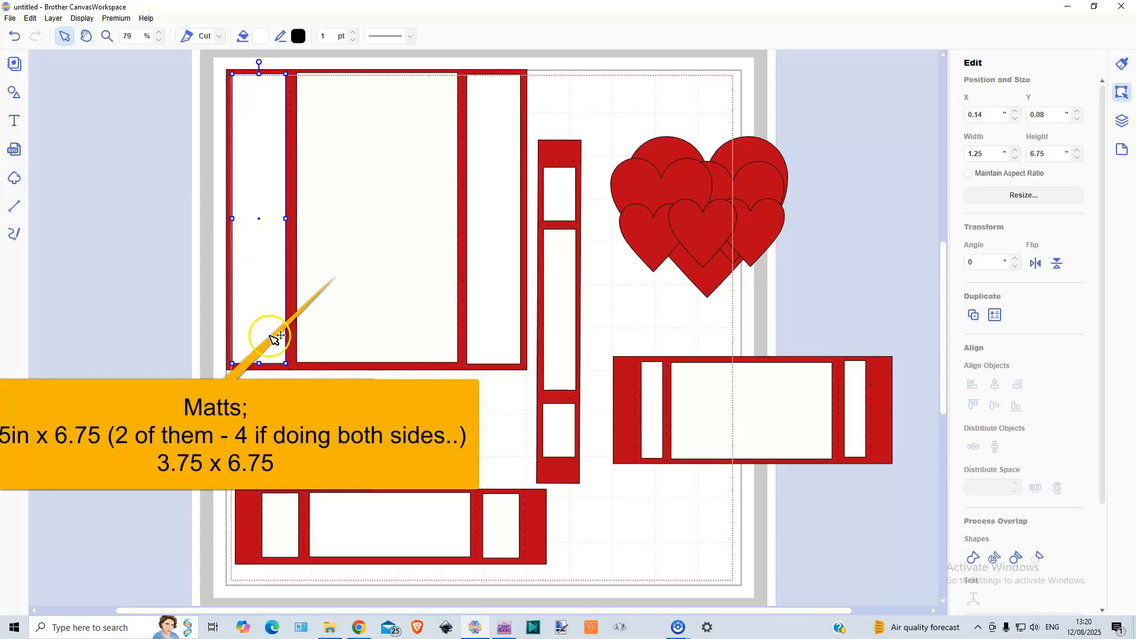
{"action": "left_click", "coordinate": [361, 182]}
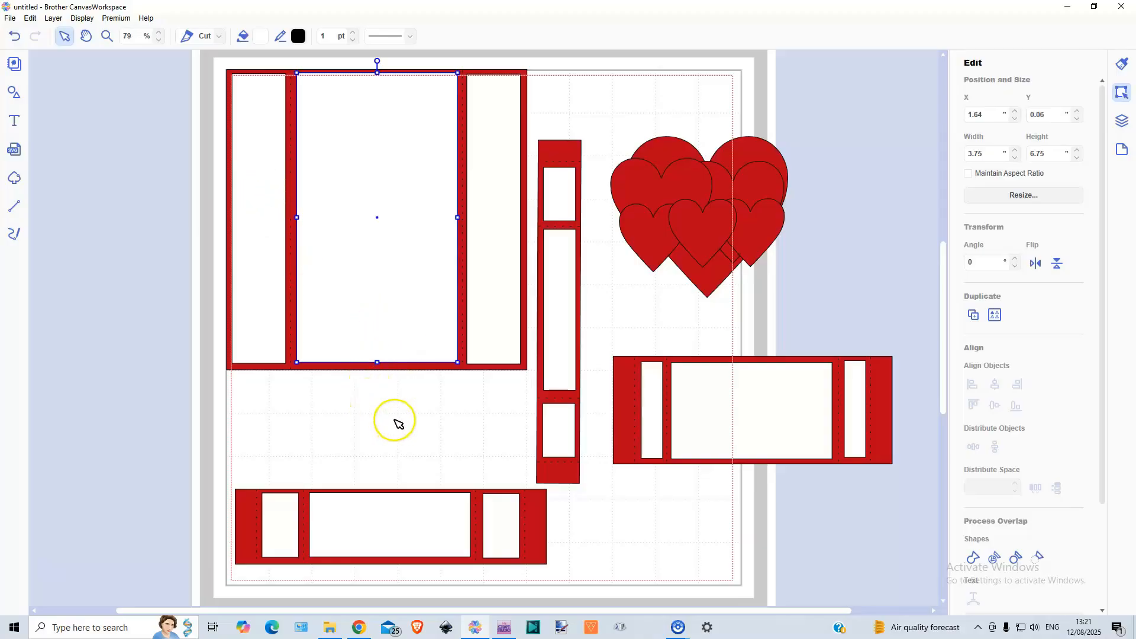
{"action": "left_click_drag", "start_coordinate": [219, 288], "coordinate": [530, 310]}
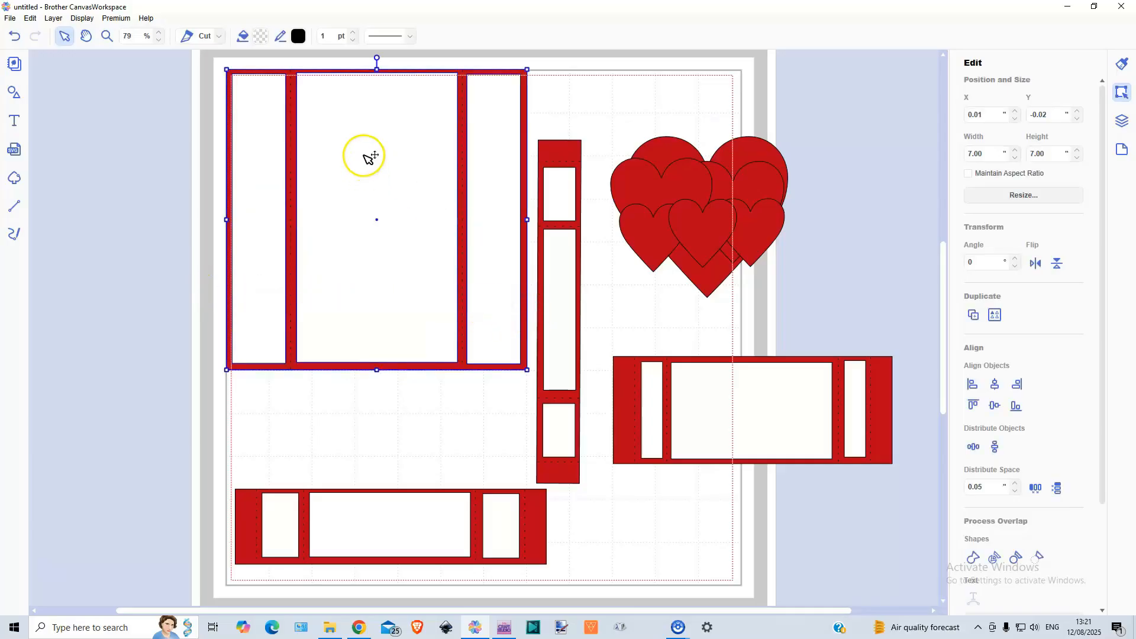
{"action": "left_click_drag", "start_coordinate": [368, 158], "coordinate": [126, 291]}
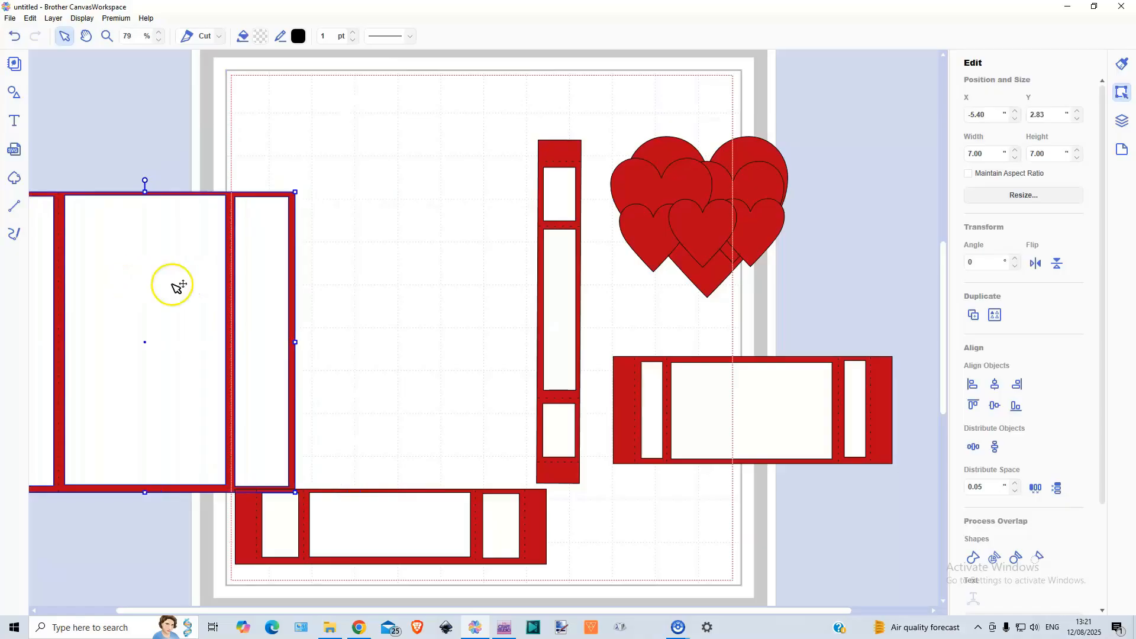
Step: Move the 2.5-inch-high panel with its three mats from beside the page to the page's top-left corner
{"action": "left_click", "coordinate": [603, 428]}
{"action": "left_click_drag", "start_coordinate": [604, 427], "coordinate": [915, 372]}
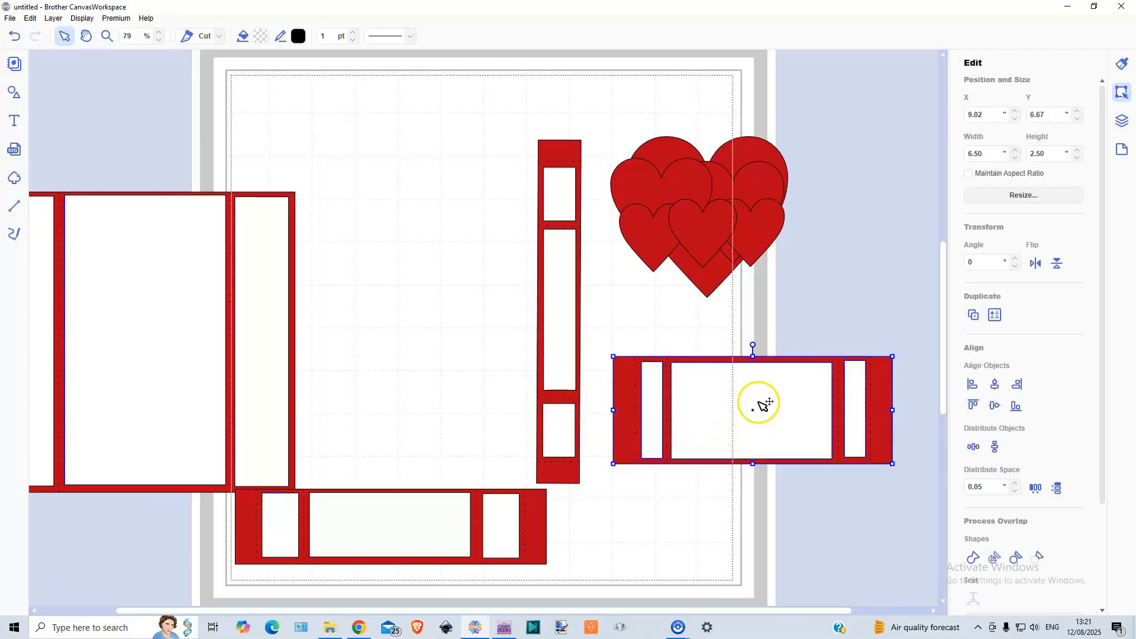
{"action": "left_click_drag", "start_coordinate": [764, 403], "coordinate": [412, 132]}
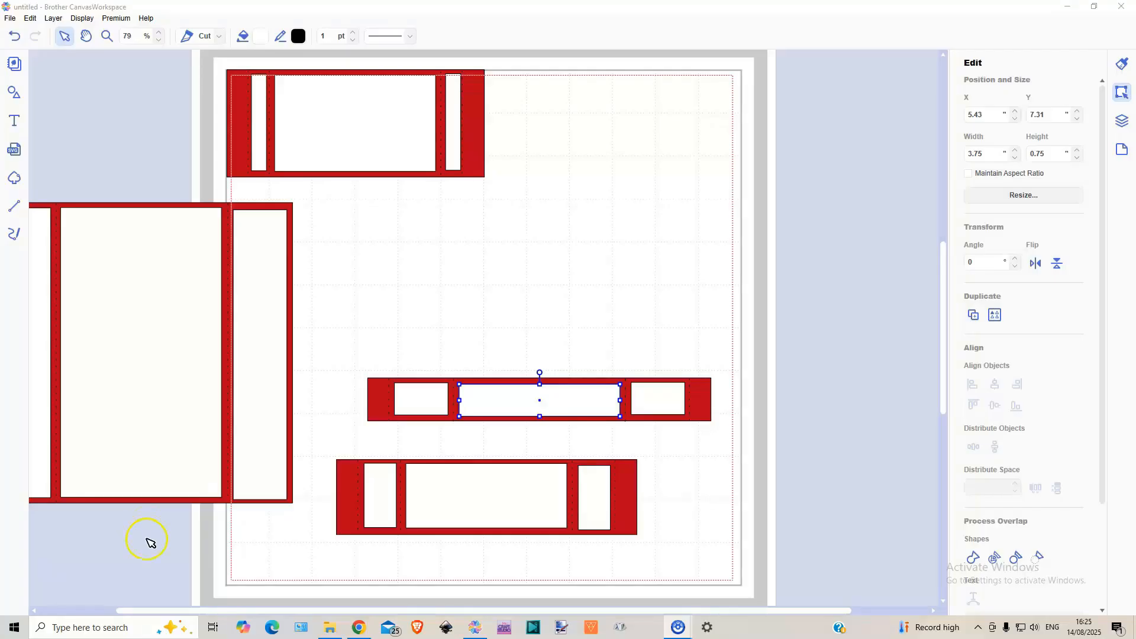
Step: Check the size of the corner panel's red base and move the whole panel across the page's right edge
{"action": "left_click", "coordinate": [243, 171]}
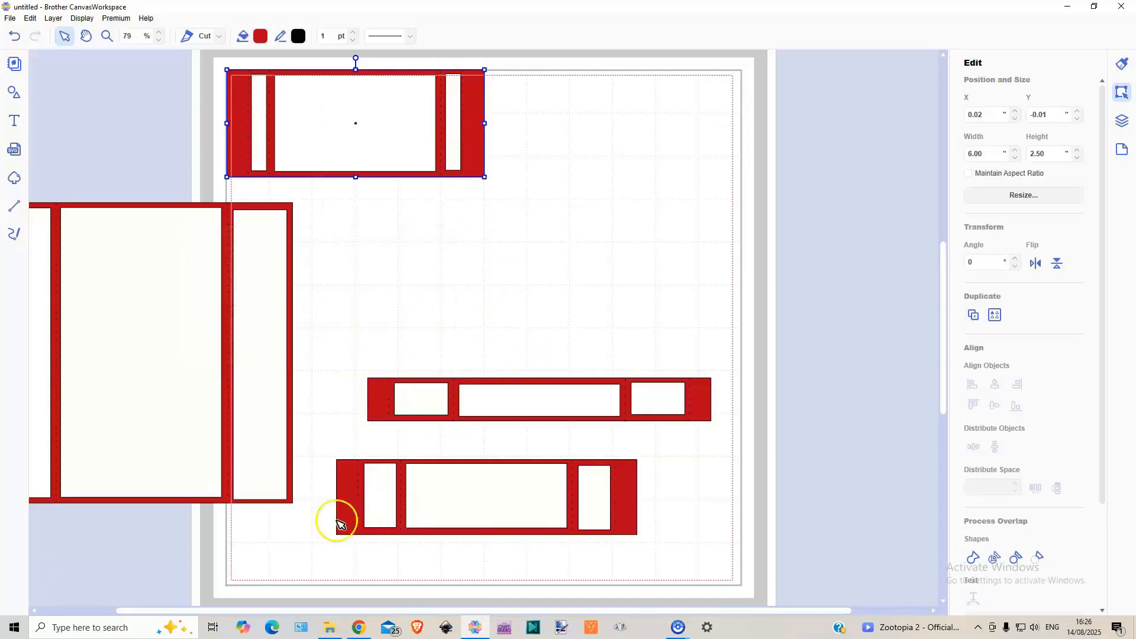
{"action": "left_click_drag", "start_coordinate": [196, 134], "coordinate": [499, 139]}
{"action": "mouse_move", "coordinate": [358, 114]}
{"action": "left_mouse_down"}
{"action": "mouse_move", "coordinate": [414, 115]}
{"action": "mouse_move", "coordinate": [755, 203]}
{"action": "mouse_move", "coordinate": [792, 273]}
{"action": "left_mouse_up"}
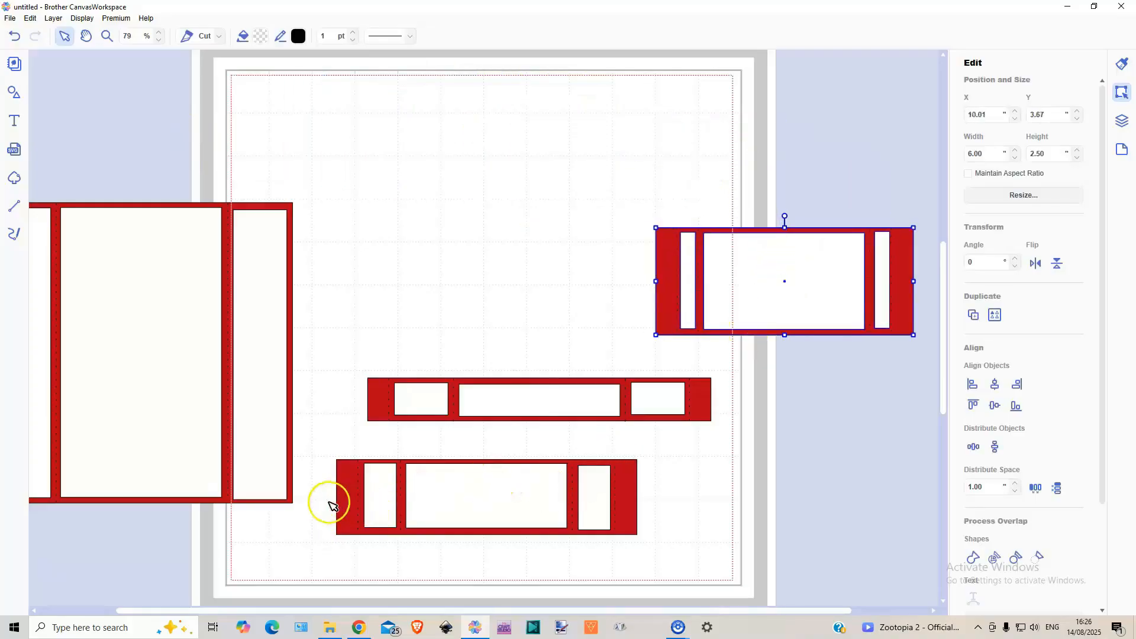
Step: Align the 1.75-inch-high panel with the page's top-left corner, and park it above the other panel at the right edge
{"action": "left_click_drag", "start_coordinate": [323, 502], "coordinate": [675, 488]}
{"action": "left_click_drag", "start_coordinate": [490, 503], "coordinate": [385, 116]}
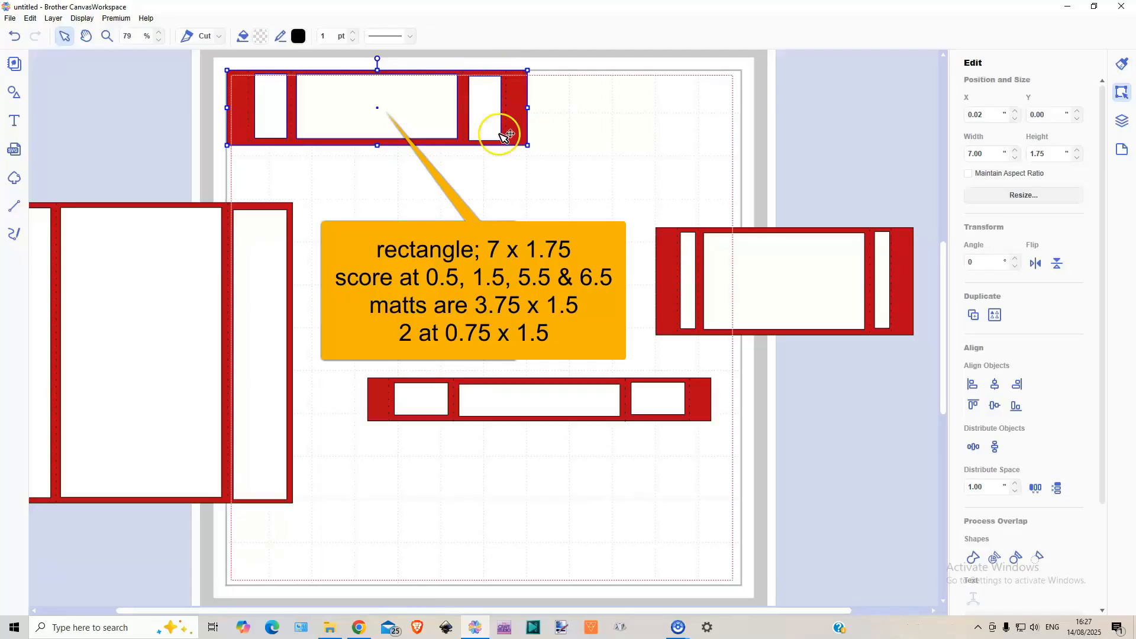
{"action": "left_click_drag", "start_coordinate": [502, 133], "coordinate": [754, 166]}
Step: Align the narrow 8-inch strip with the page's top-left corner, and park it below the other panels at the right edge
{"action": "left_click_drag", "start_coordinate": [340, 403], "coordinate": [763, 404]}
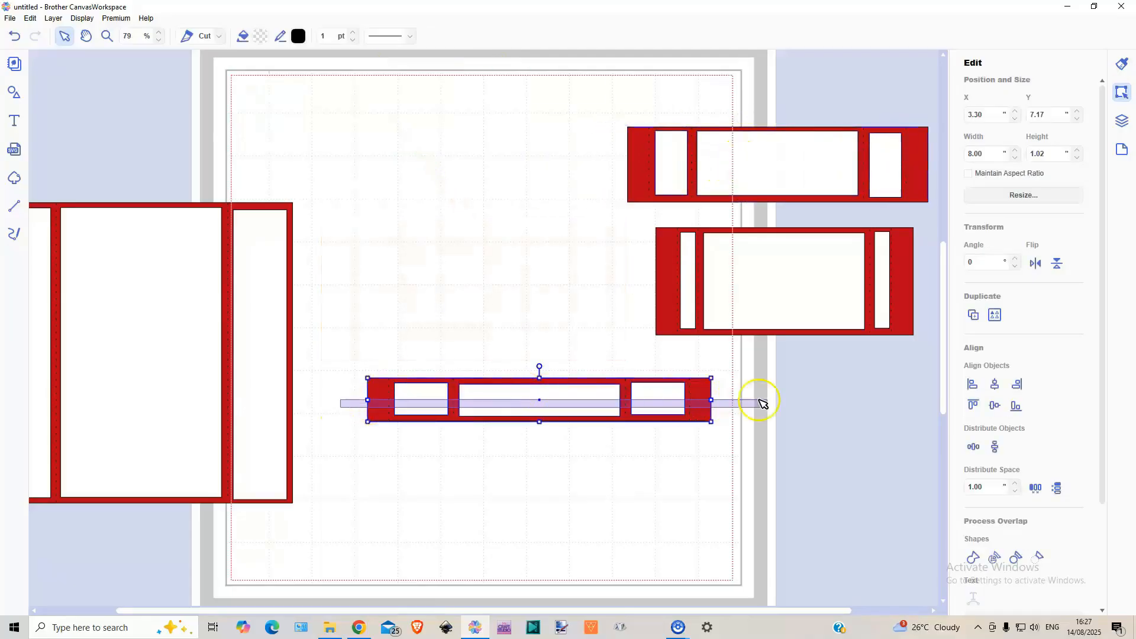
{"action": "left_click_drag", "start_coordinate": [578, 406], "coordinate": [425, 91]}
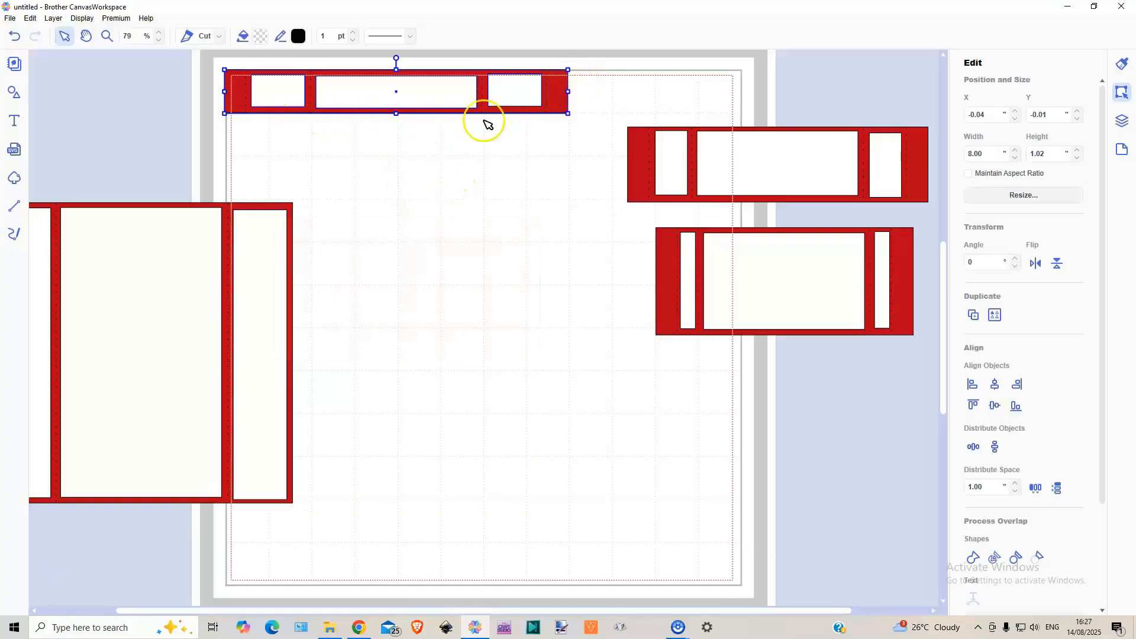
{"action": "left_click_drag", "start_coordinate": [195, 97], "coordinate": [578, 94]}
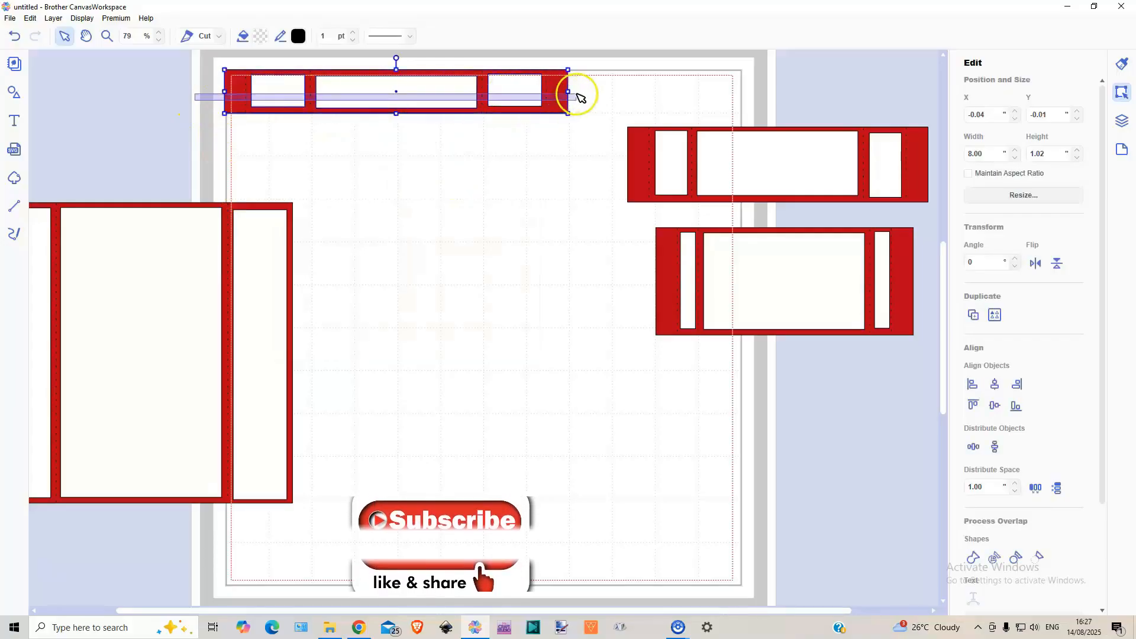
{"action": "left_click_drag", "start_coordinate": [414, 101], "coordinate": [760, 386]}
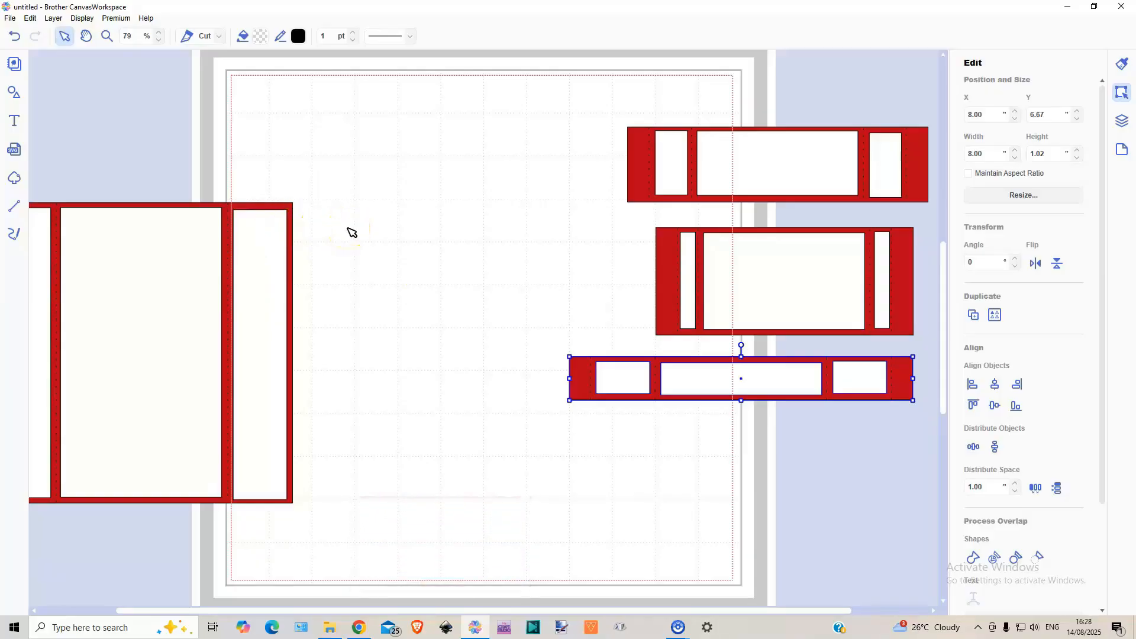
Step: Duplicate the narrow strip's red base and place the copy at the page's top-left corner
{"action": "left_click", "coordinate": [728, 441]}
{"action": "left_click", "coordinate": [673, 362]}
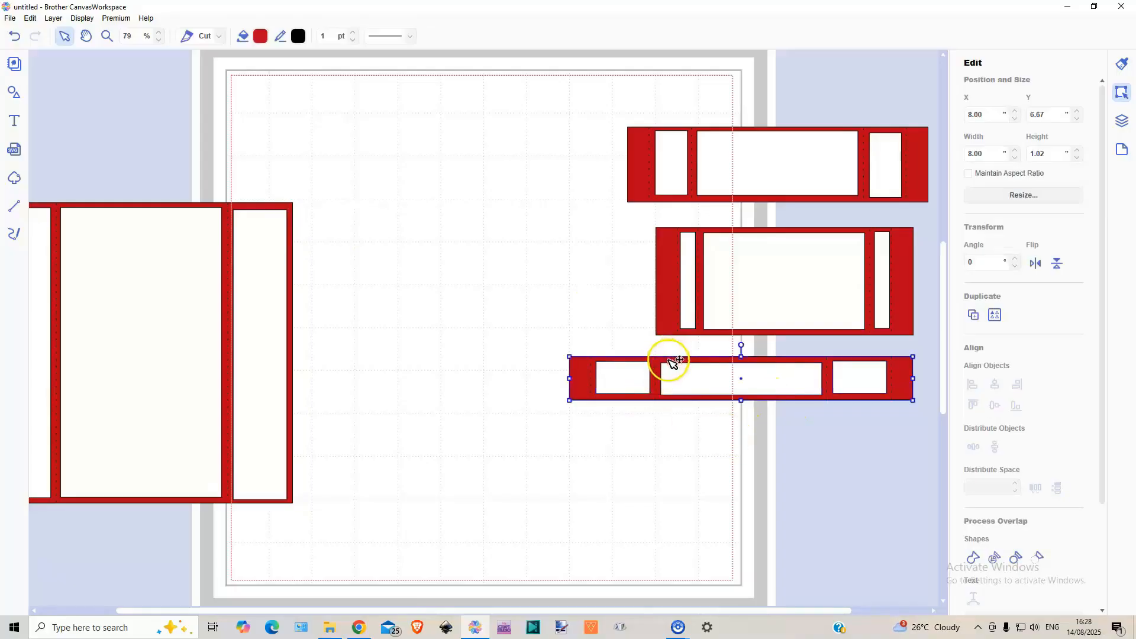
{"action": "left_click", "coordinate": [974, 315]}
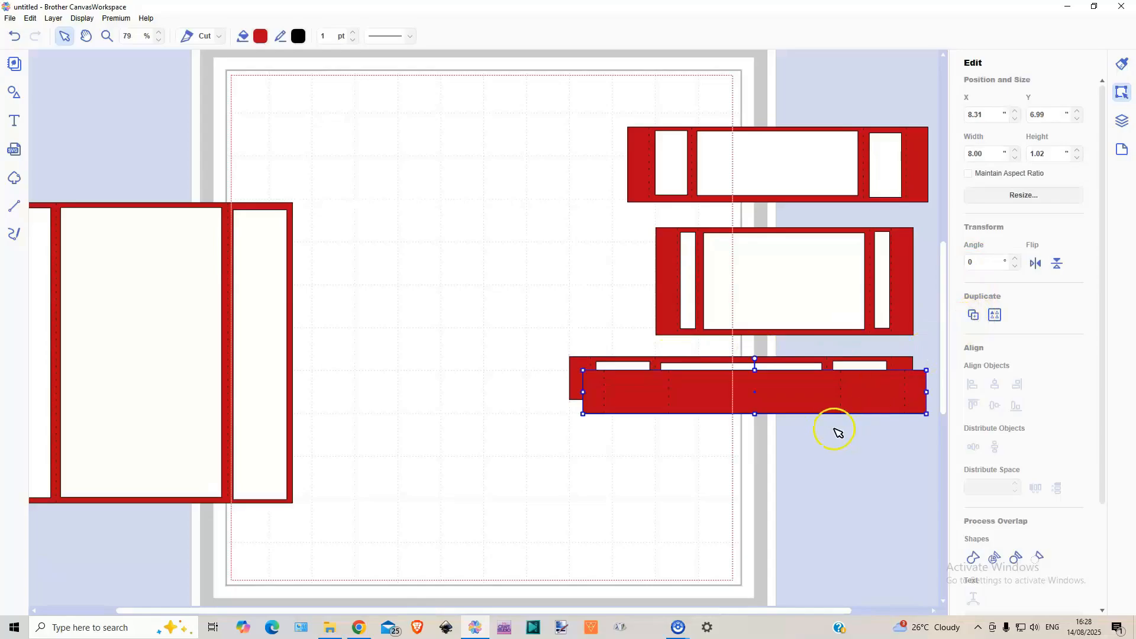
{"action": "left_click_drag", "start_coordinate": [793, 390], "coordinate": [450, 93]}
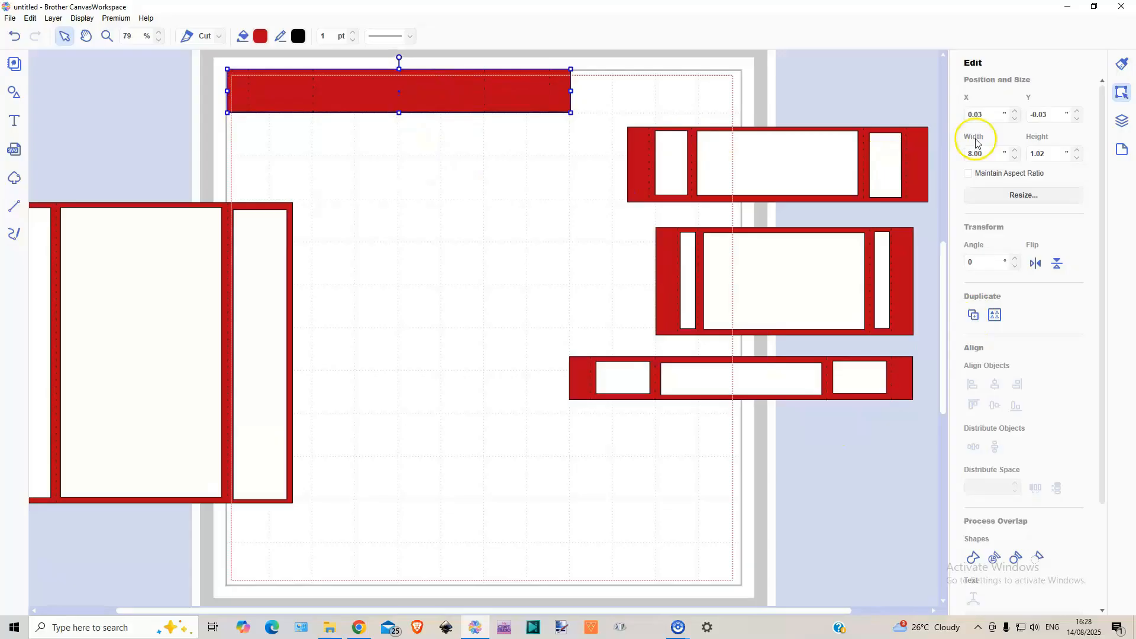
Step: Set the duplicated red base's height to 1.75 inches
{"action": "left_click_drag", "start_coordinate": [1054, 154], "coordinate": [1037, 157]}
{"action": "type", "text": "1.75"}
{"action": "key", "text": "Return"}
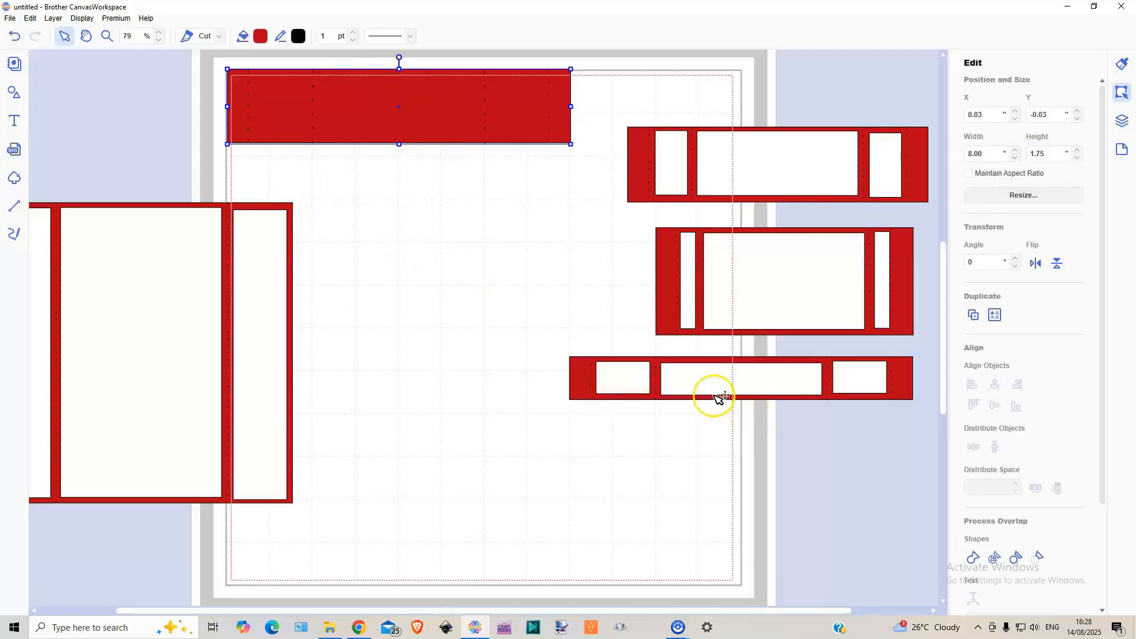
Step: Move the narrow strip's three white mats together onto the duplicated base and set their height to 1.5 inches
{"action": "left_click", "coordinate": [629, 388]}
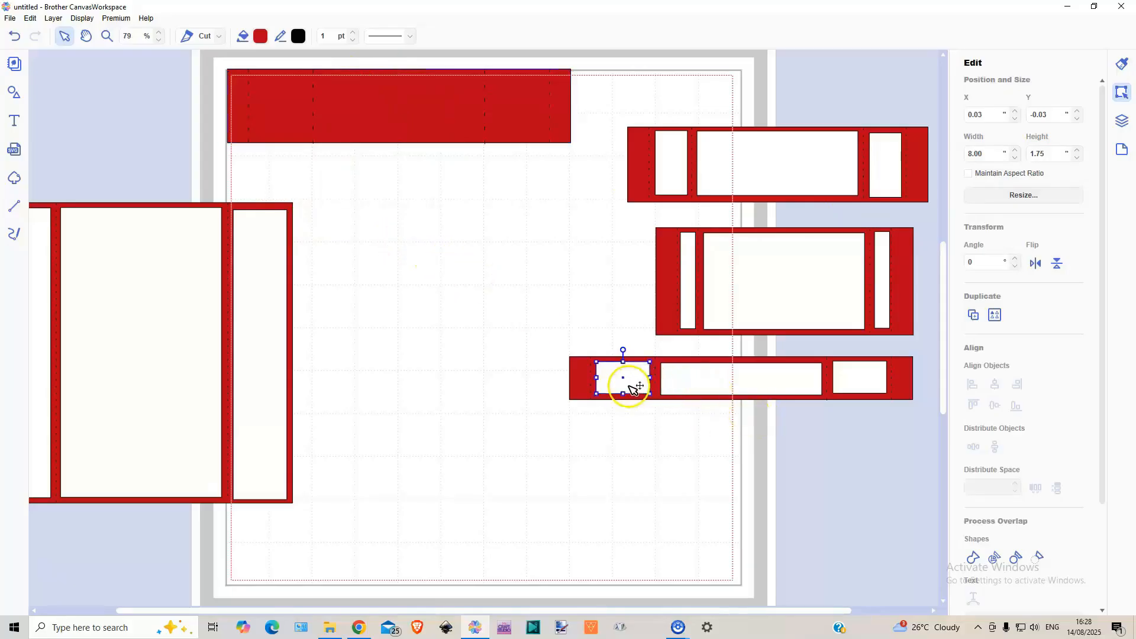
{"action": "left_click", "coordinate": [761, 388], "text": "shift"}
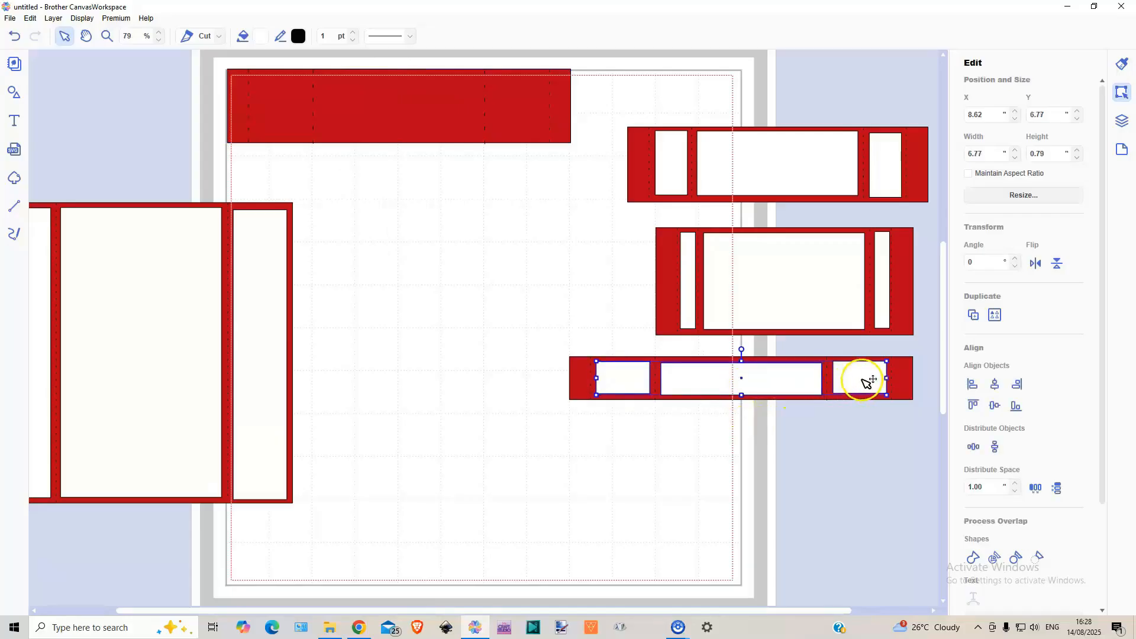
{"action": "left_click_drag", "start_coordinate": [773, 383], "coordinate": [435, 96]}
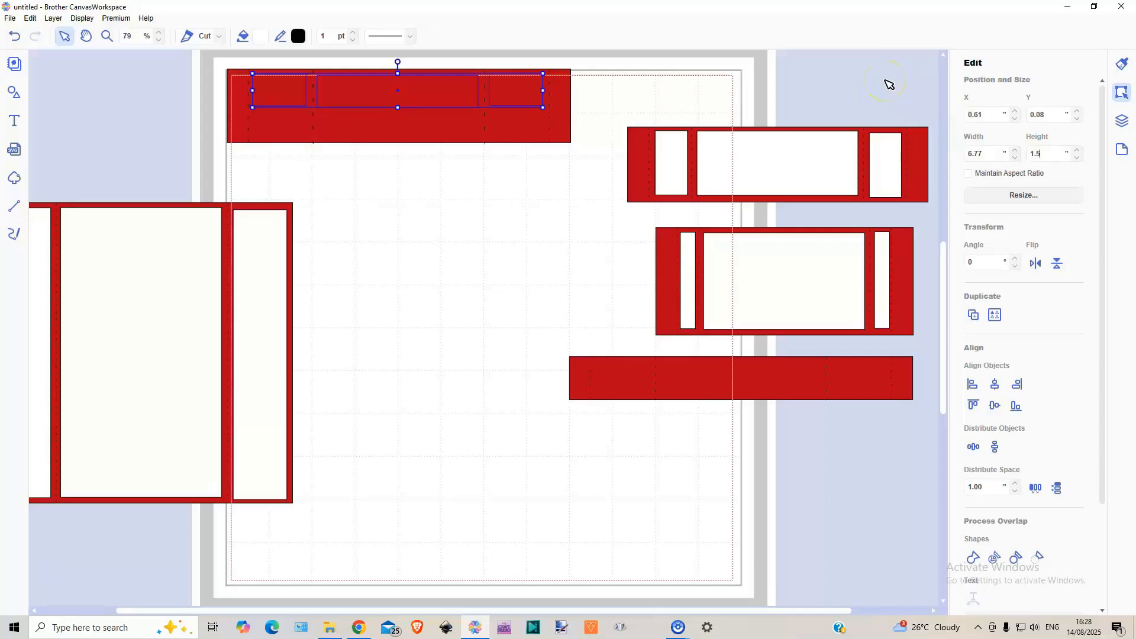
{"action": "key", "text": "Return"}
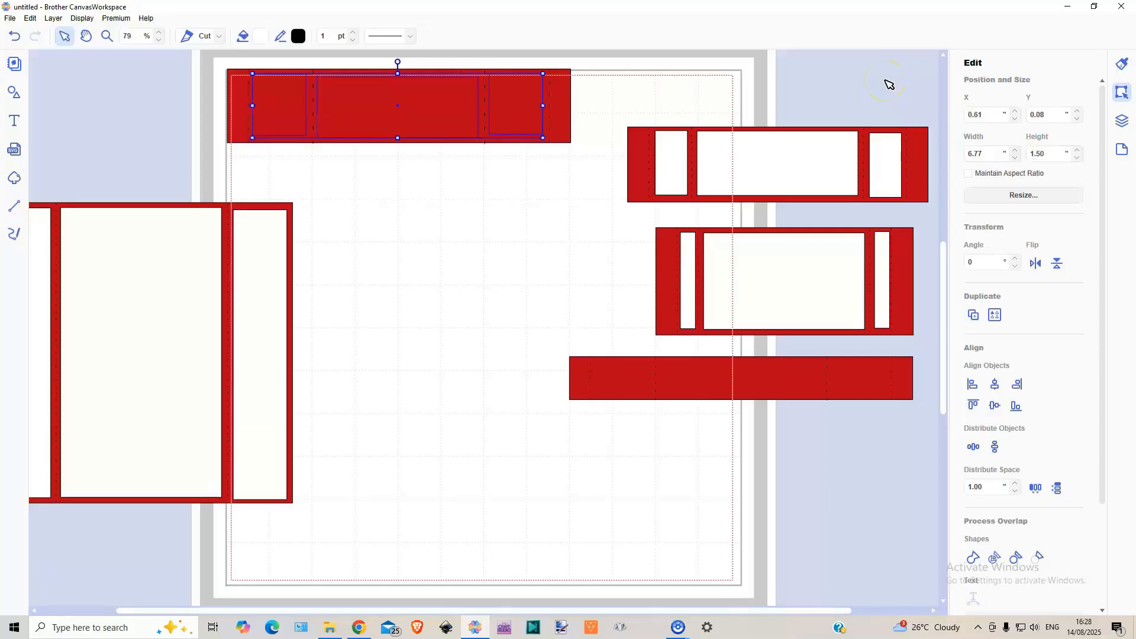
Step: Send the duplicated red base to the back, behind its white mats
{"action": "left_click", "coordinate": [413, 177]}
{"action": "left_click", "coordinate": [424, 97]}
{"action": "right_click", "coordinate": [422, 97]}
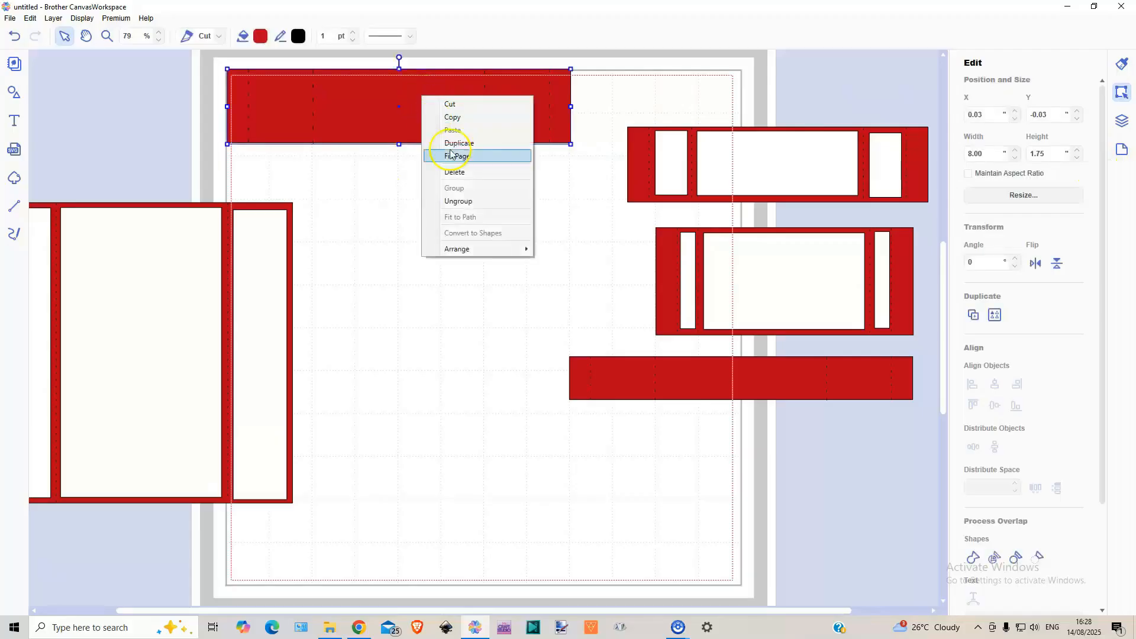
{"action": "mouse_move", "coordinate": [473, 250]}
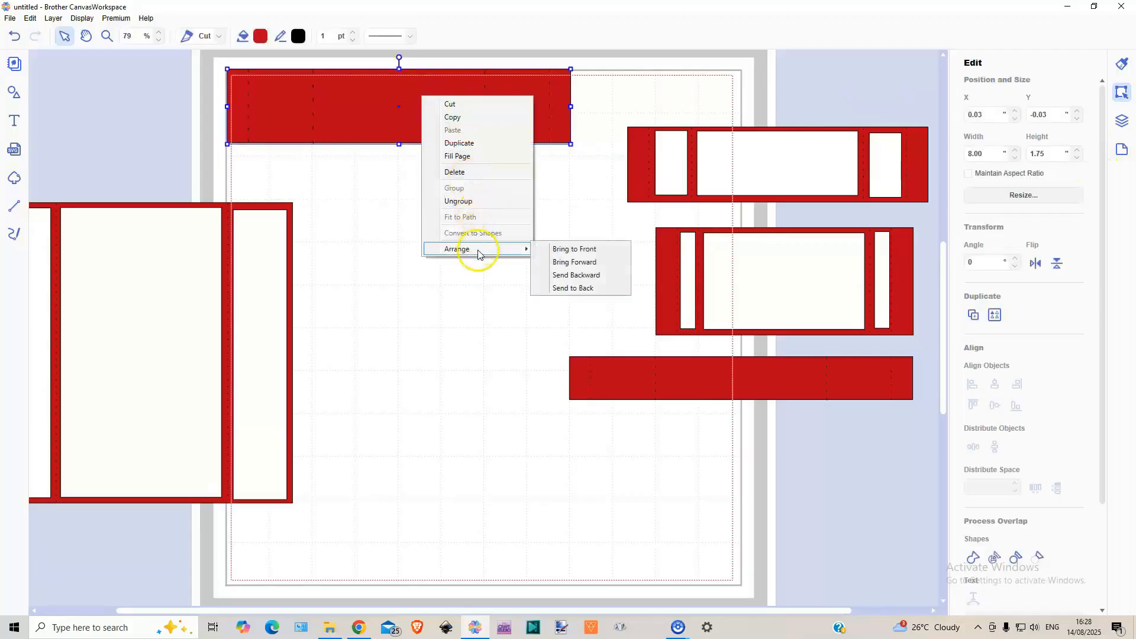
{"action": "left_click", "coordinate": [569, 289]}
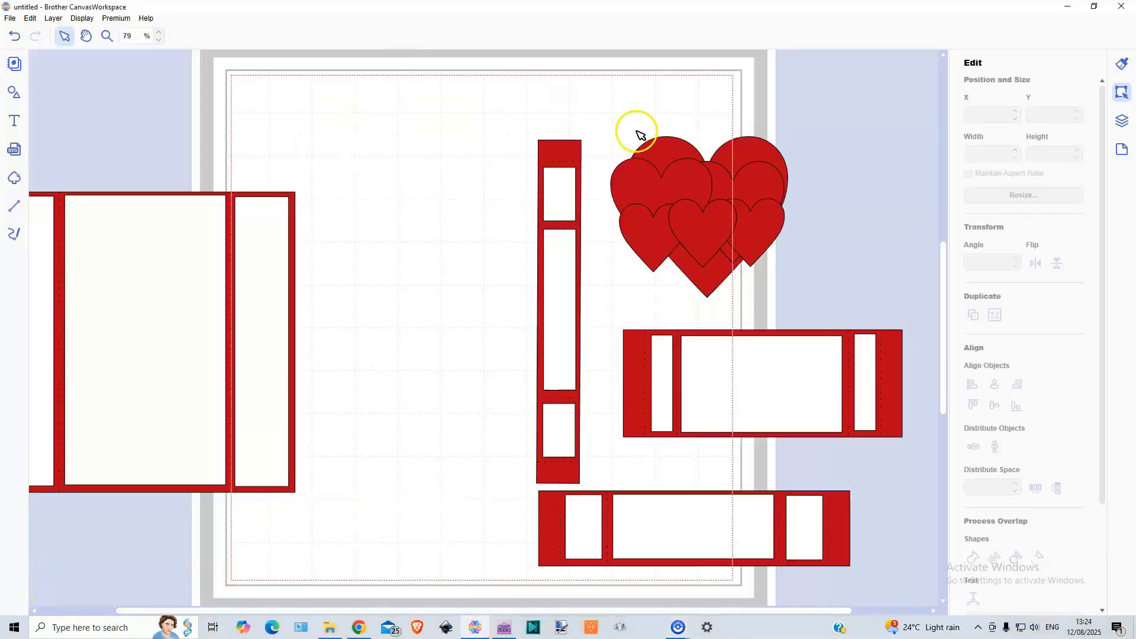
Step: Move the heart cluster to the upper part of the page and place its three small hearts over the narrow strip's centre mat
{"action": "left_click_drag", "start_coordinate": [639, 134], "coordinate": [807, 259]}
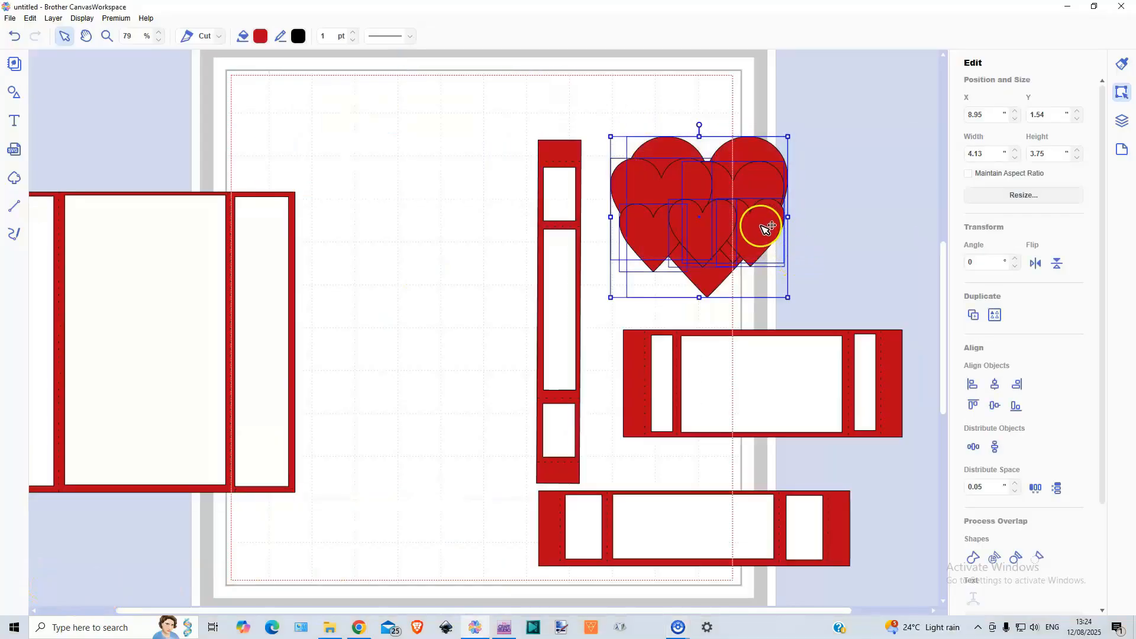
{"action": "left_click_drag", "start_coordinate": [764, 228], "coordinate": [481, 157]}
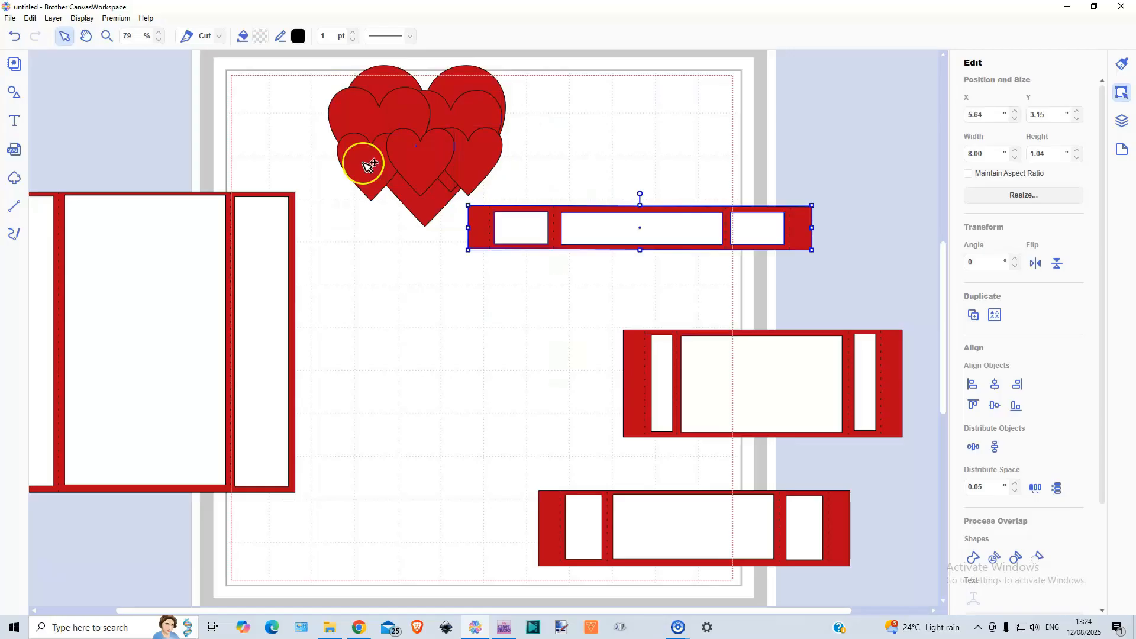
{"action": "left_click", "coordinate": [367, 165]}
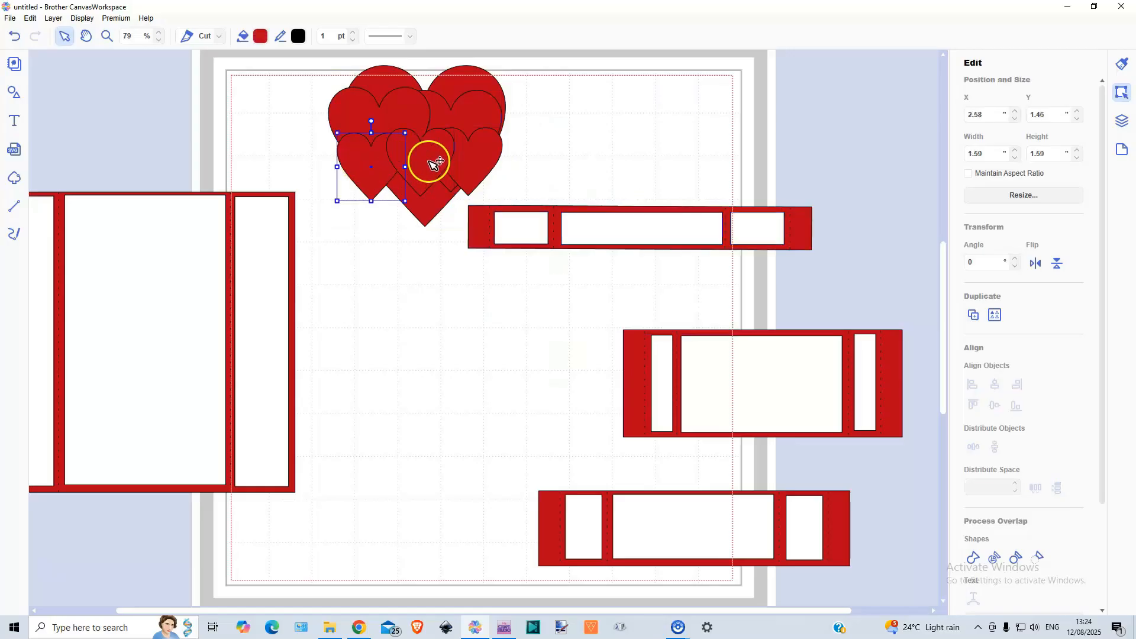
{"action": "left_click_drag", "start_coordinate": [477, 168], "coordinate": [705, 215]}
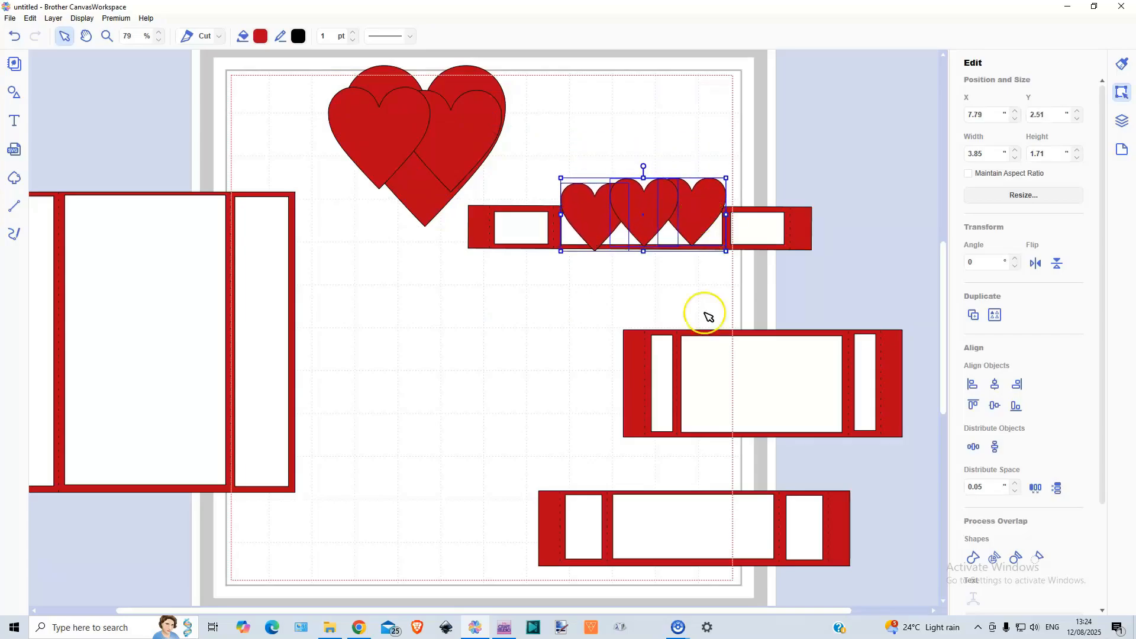
Step: Move the two medium hearts together over the centre mat of the lowest strip
{"action": "left_click", "coordinate": [414, 116]}
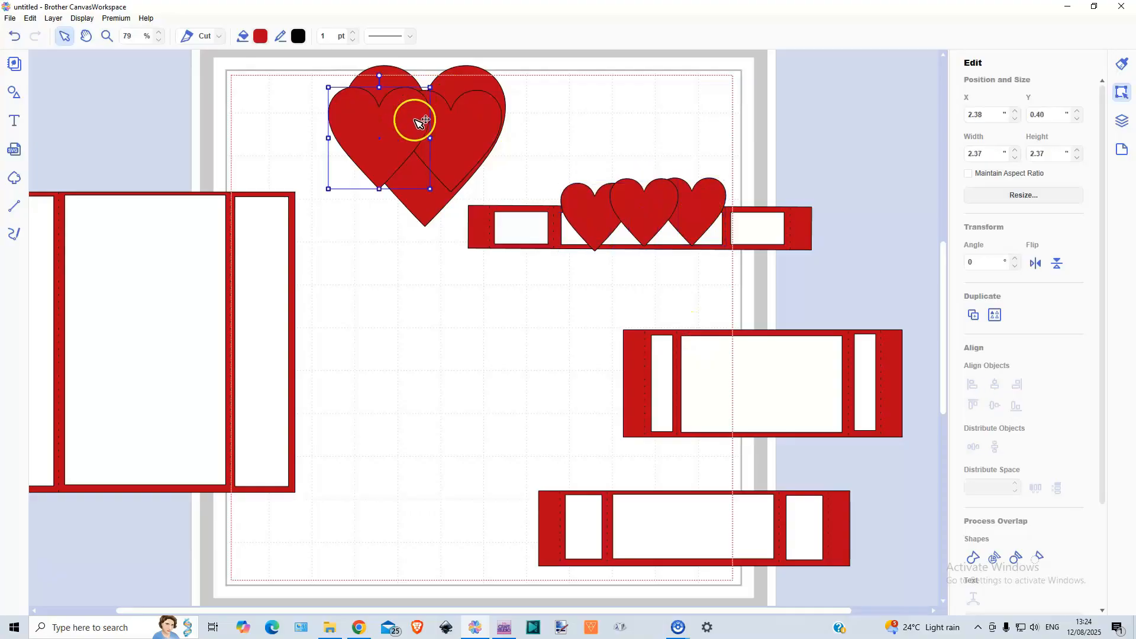
{"action": "left_click", "coordinate": [445, 133], "text": "shift"}
{"action": "left_click_drag", "start_coordinate": [436, 127], "coordinate": [713, 495]}
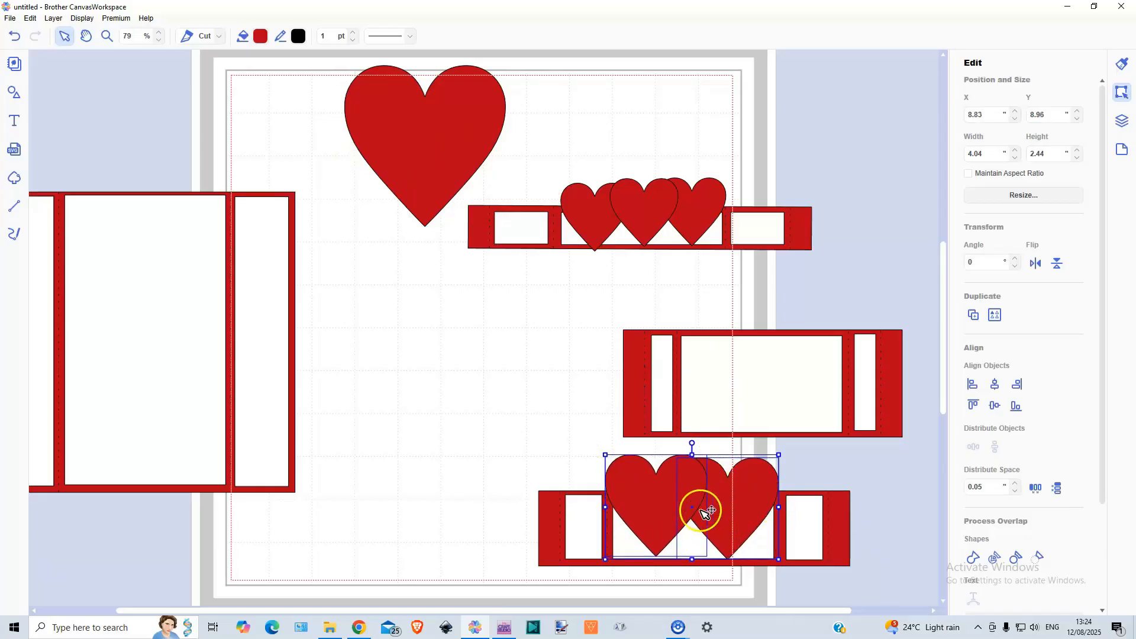
Step: Place the largest heart over the middle strip's centre mat and enlarge it proportionally to about 3.97 inches wide and high
{"action": "left_click_drag", "start_coordinate": [430, 131], "coordinate": [764, 328]}
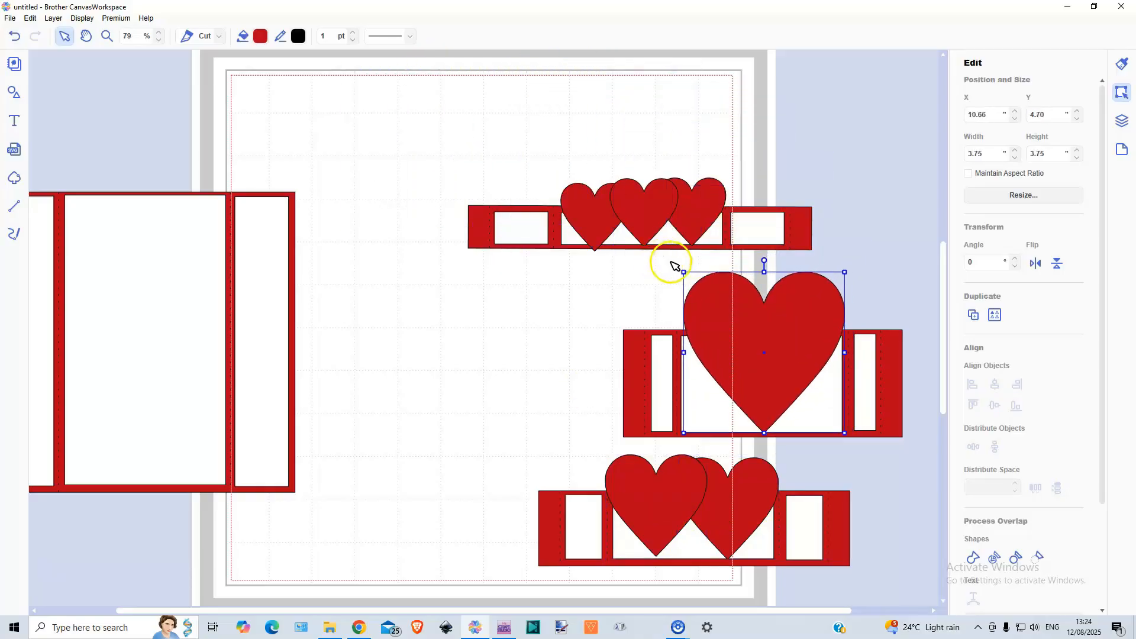
{"action": "left_click_drag", "start_coordinate": [684, 272], "coordinate": [680, 267]}
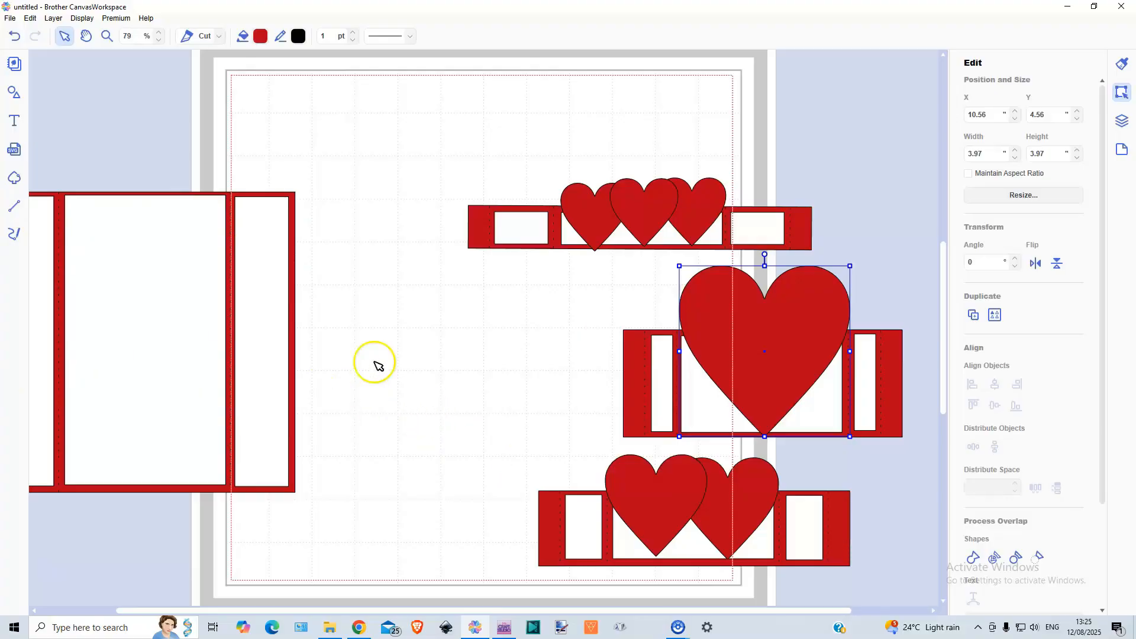
Step: Move the large 7-inch card base together with its mats and score lines closer to the heart strips, fully into view
{"action": "left_click", "coordinate": [52, 187]}
{"action": "left_click_drag", "start_coordinate": [52, 187], "coordinate": [292, 299]}
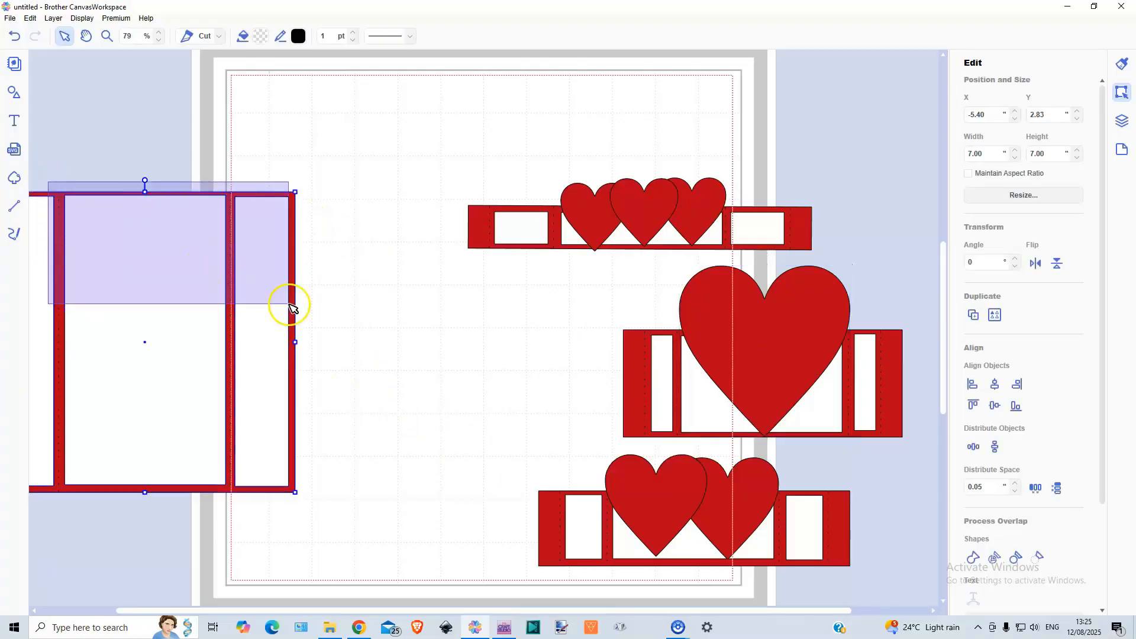
{"action": "left_click_drag", "start_coordinate": [148, 299], "coordinate": [273, 309]}
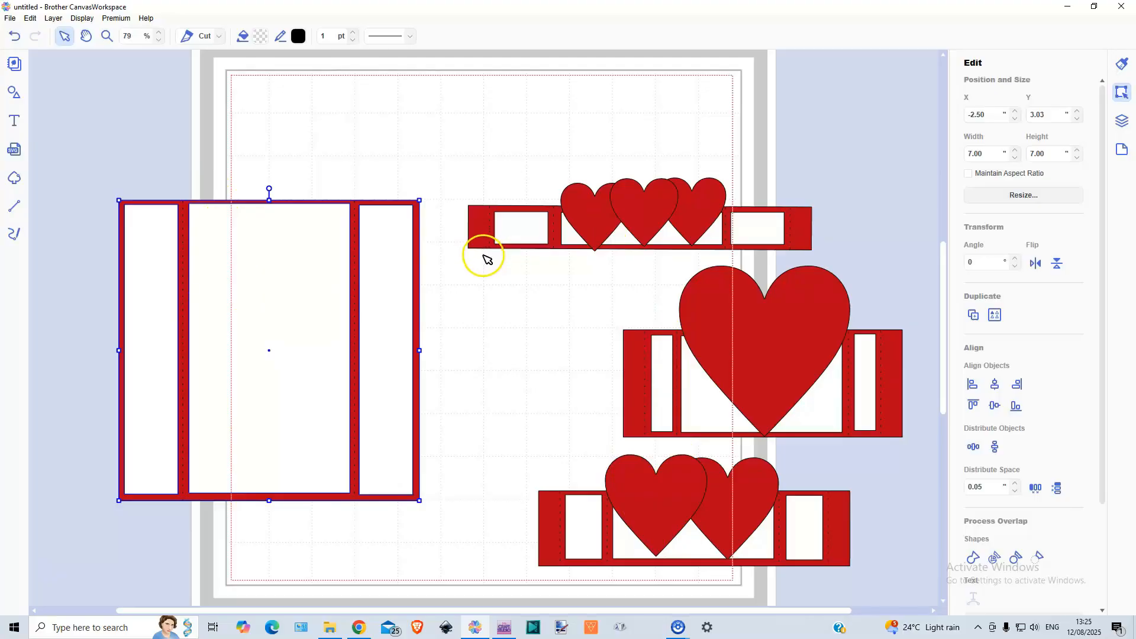
Step: Select the red base of the narrow strip with three hearts
{"action": "left_click", "coordinate": [482, 228]}
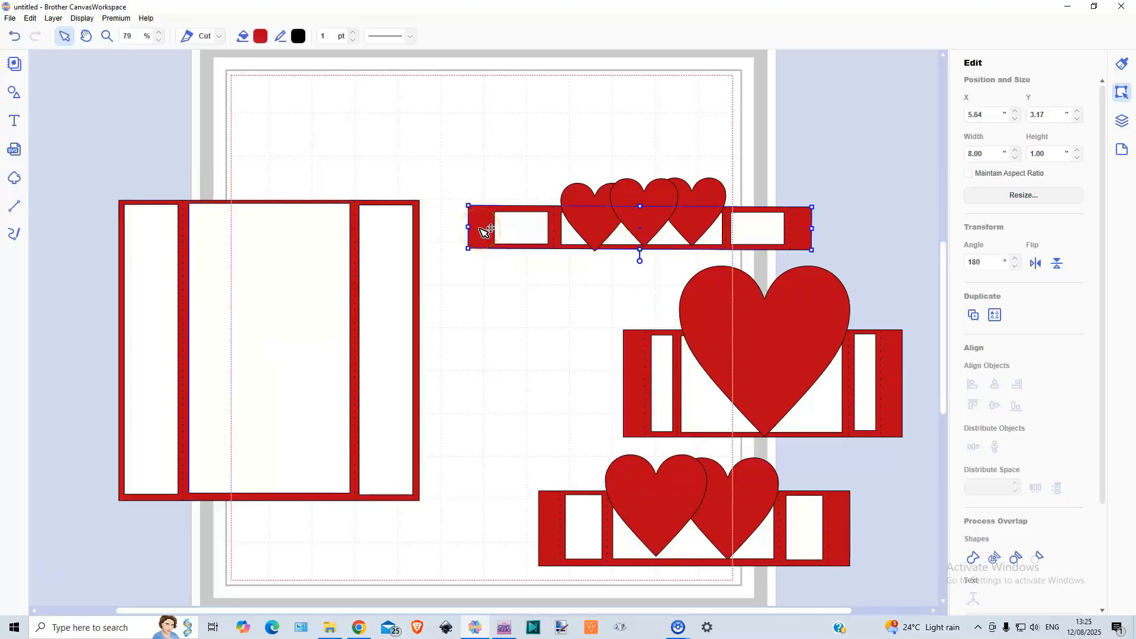